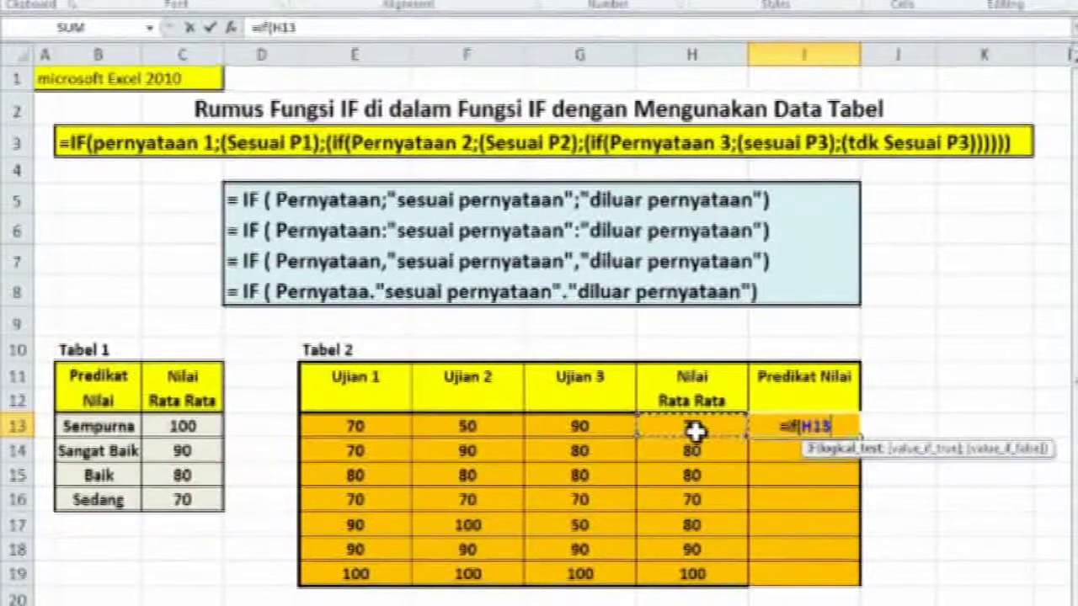
- Continue the IF formula in I13 with the condition H13=100 and the parenthesised reference (B13) as its true result
type("=100")
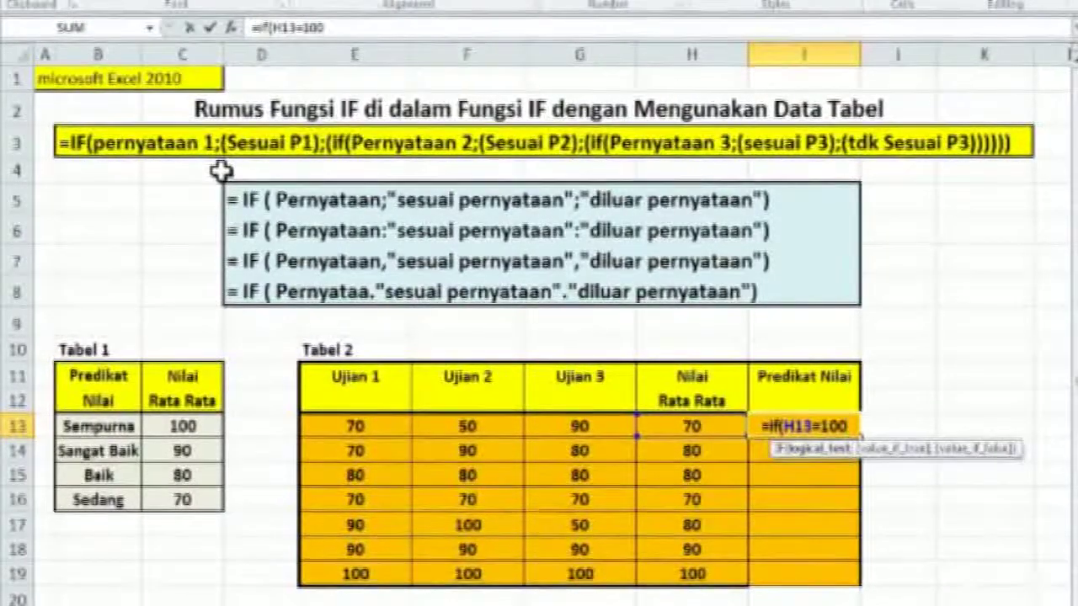
type(";")
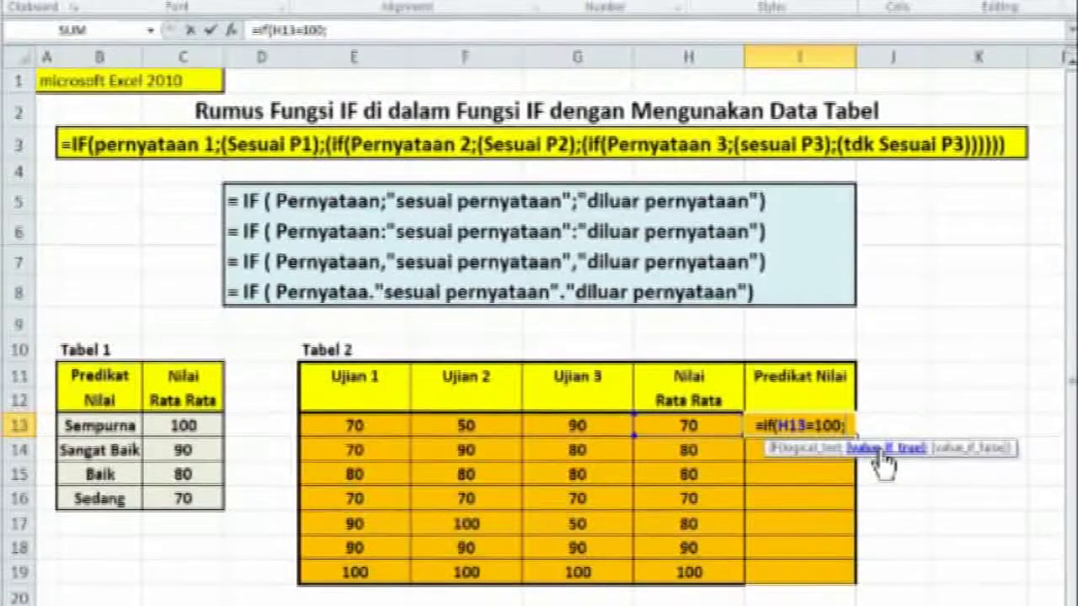
type("(")
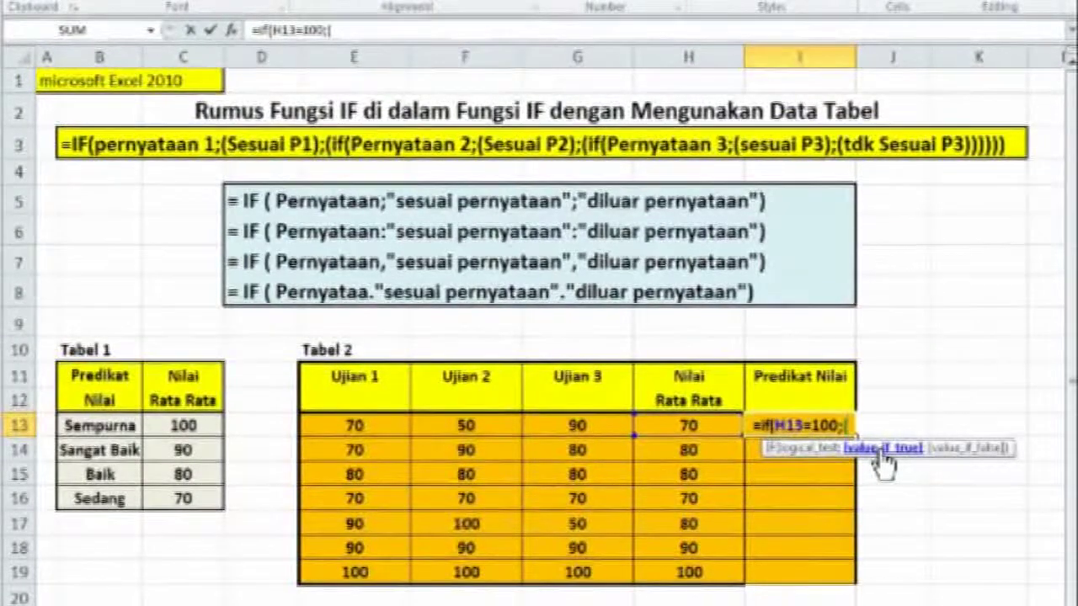
left_click(124, 427)
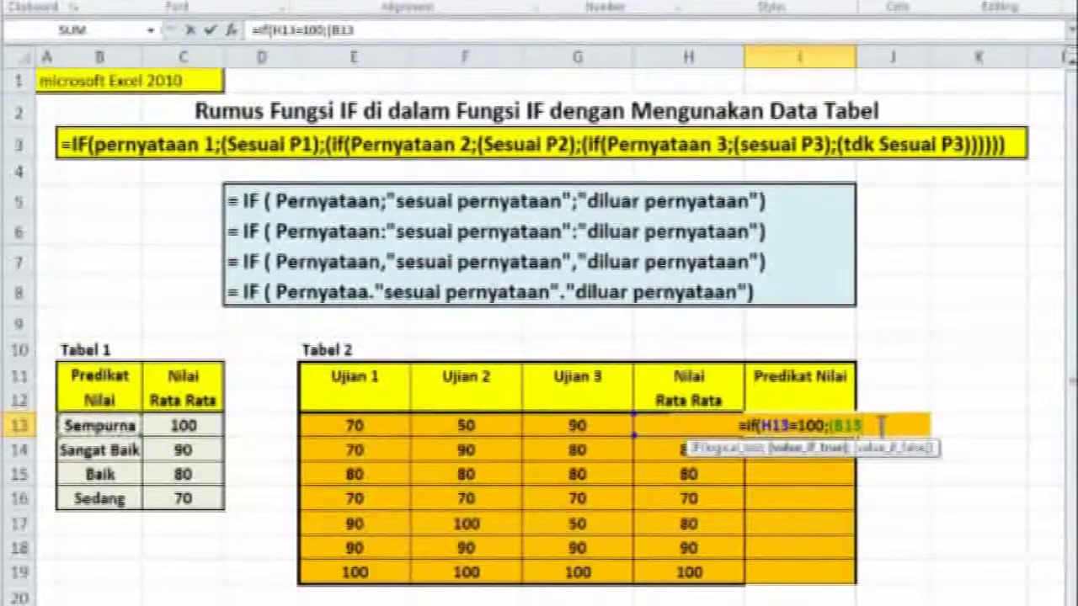
type(")")
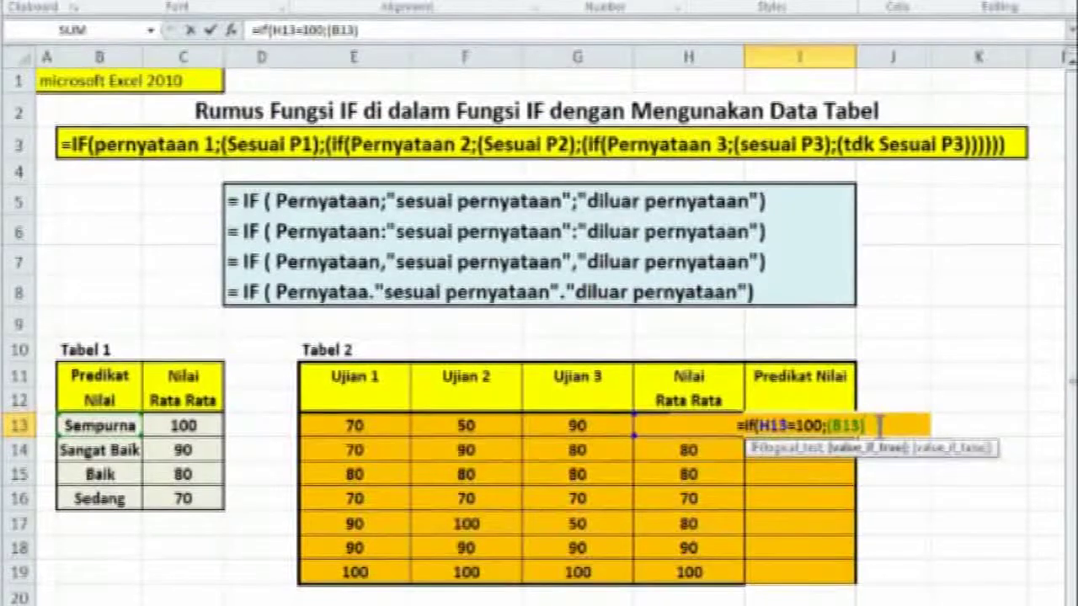
type(";")
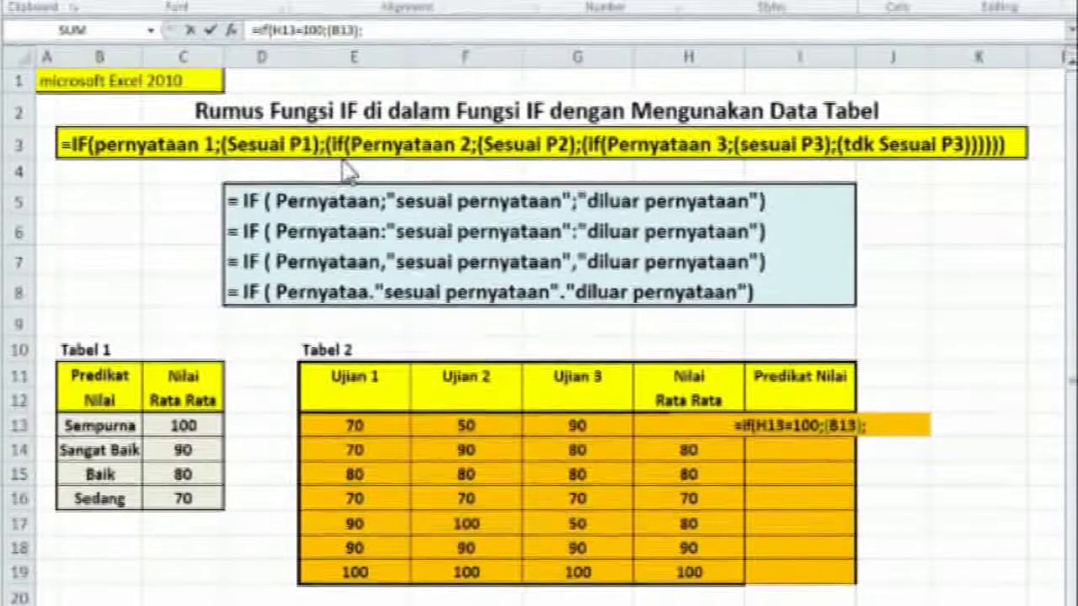
- Nest a second IF in the I13 formula that tests h13=90 and returns (B14) when true
left_click(878, 421)
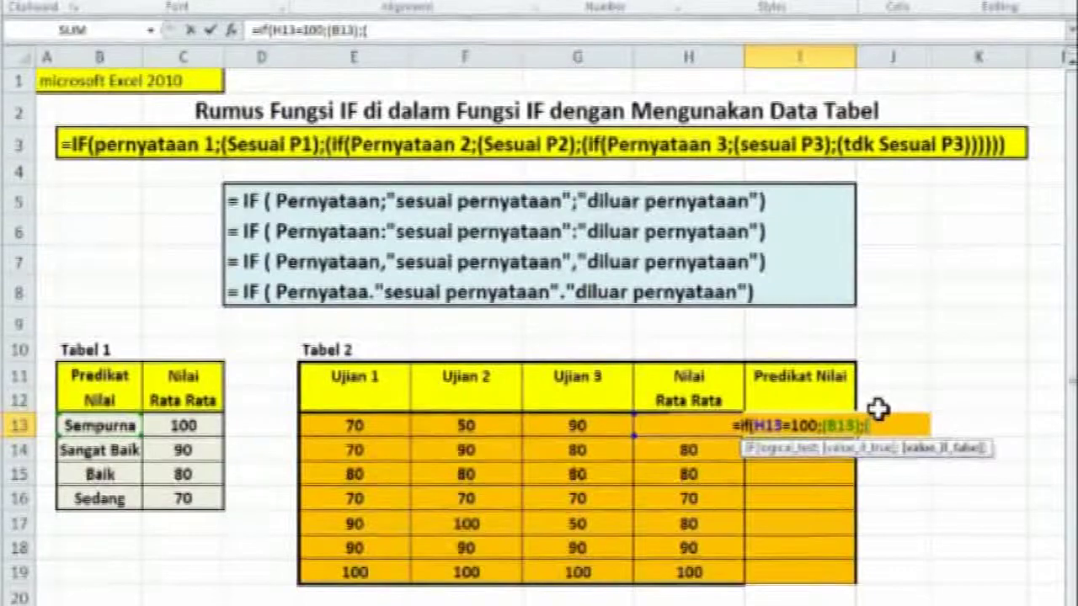
type("if(")
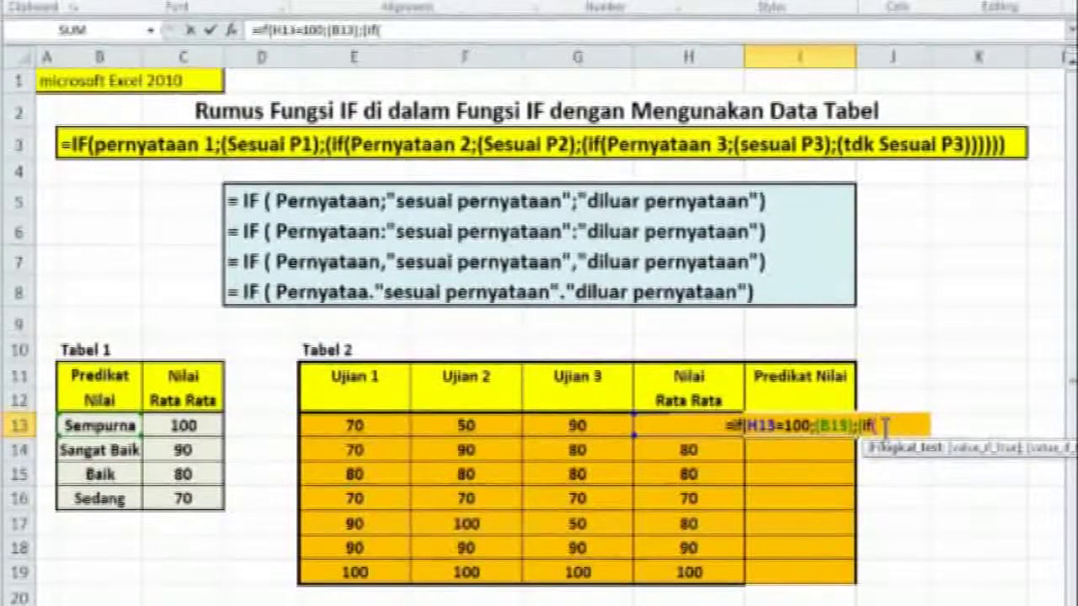
type("h13=")
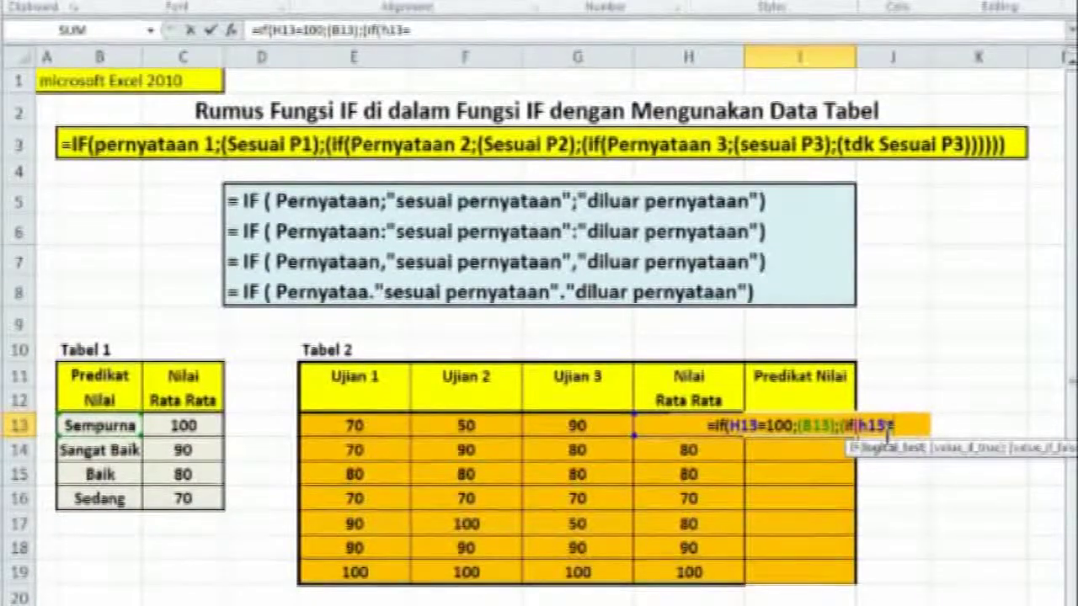
type("90")
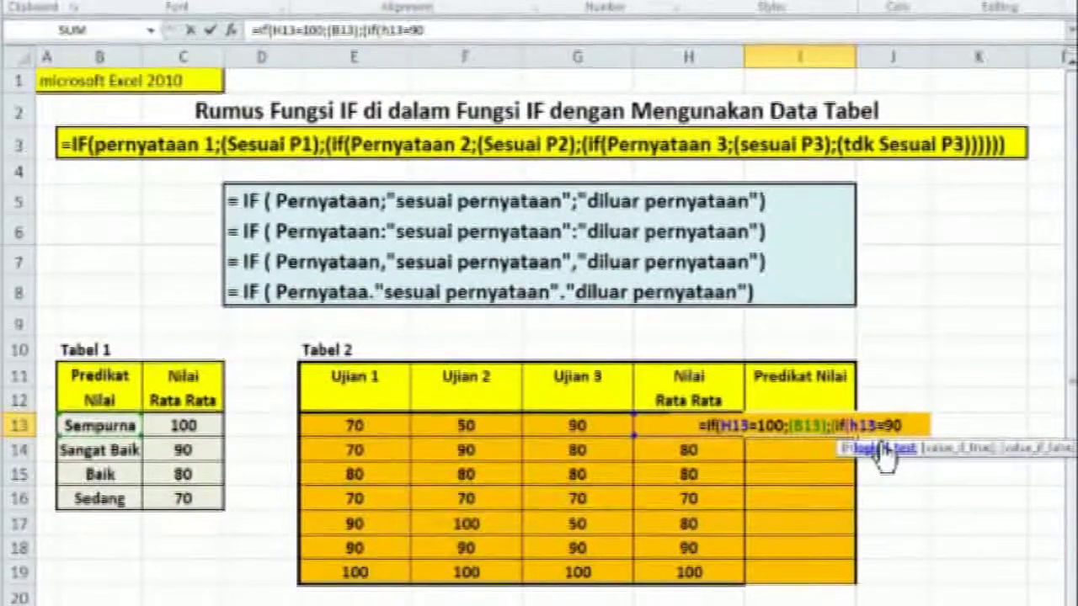
type(";")
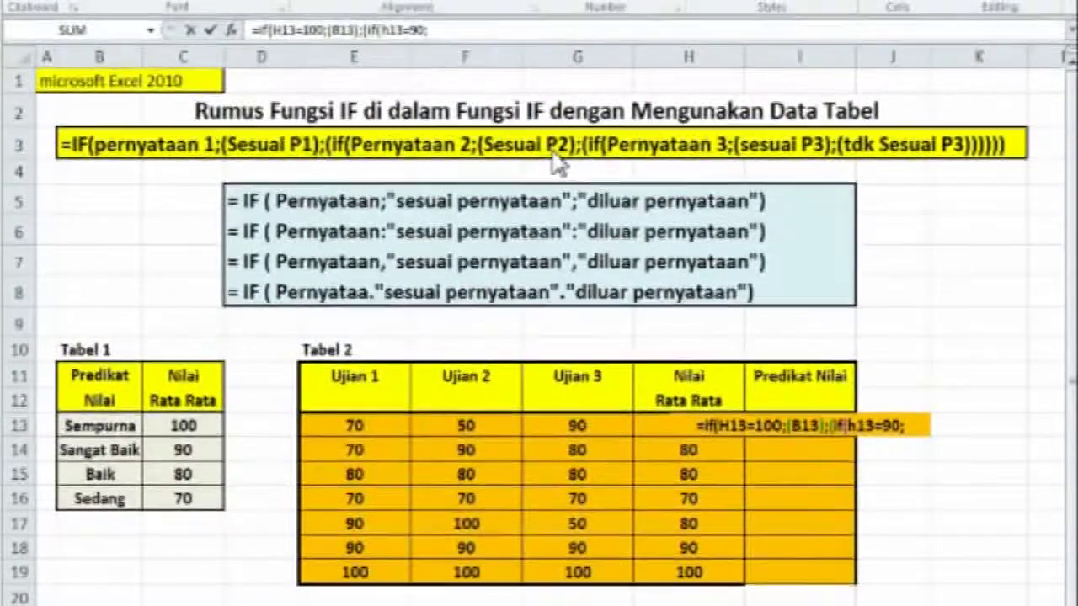
left_click(907, 425)
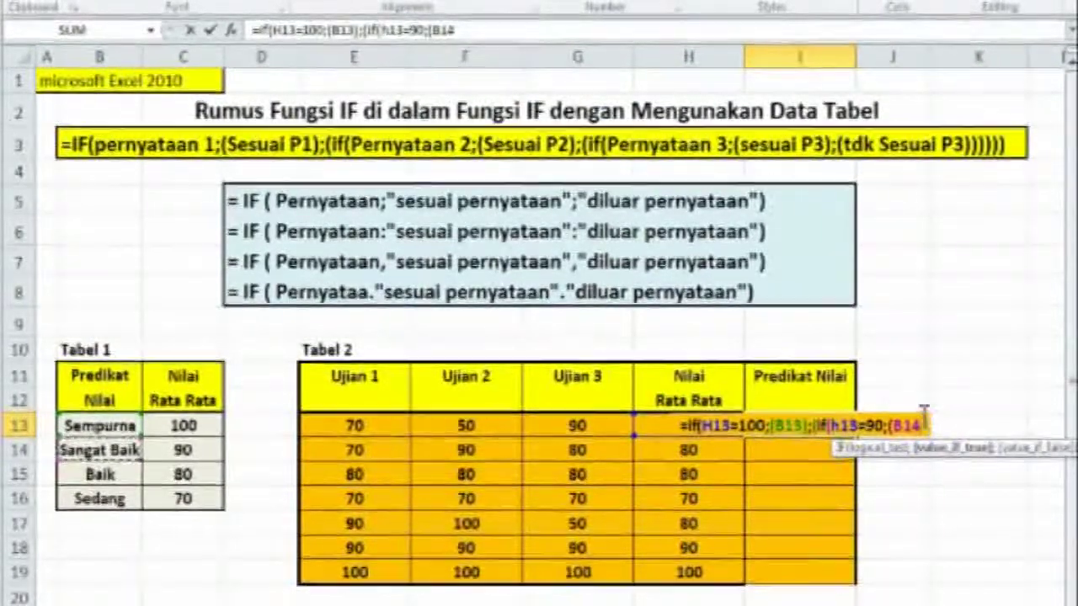
type(")")
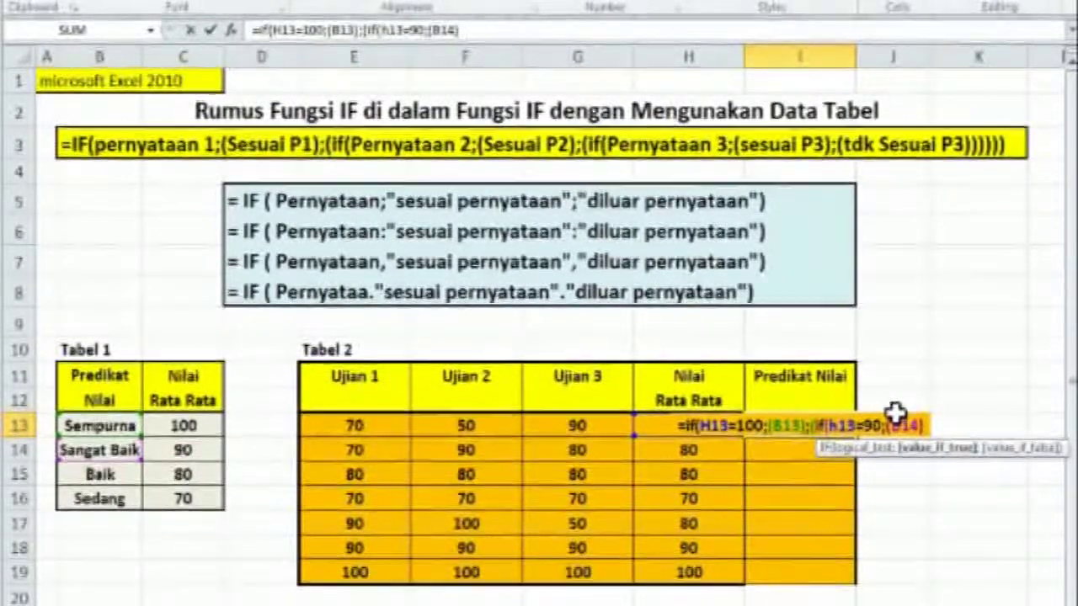
type(";")
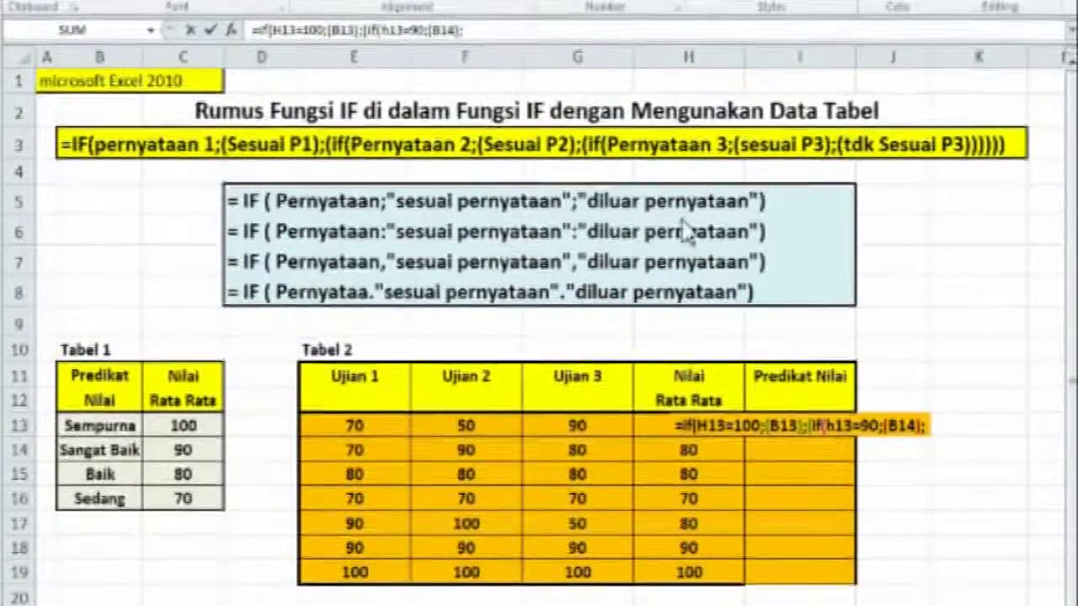
- Nest a third IF in the I13 formula that tests h13=80 and returns (B15) when true
left_click(923, 426)
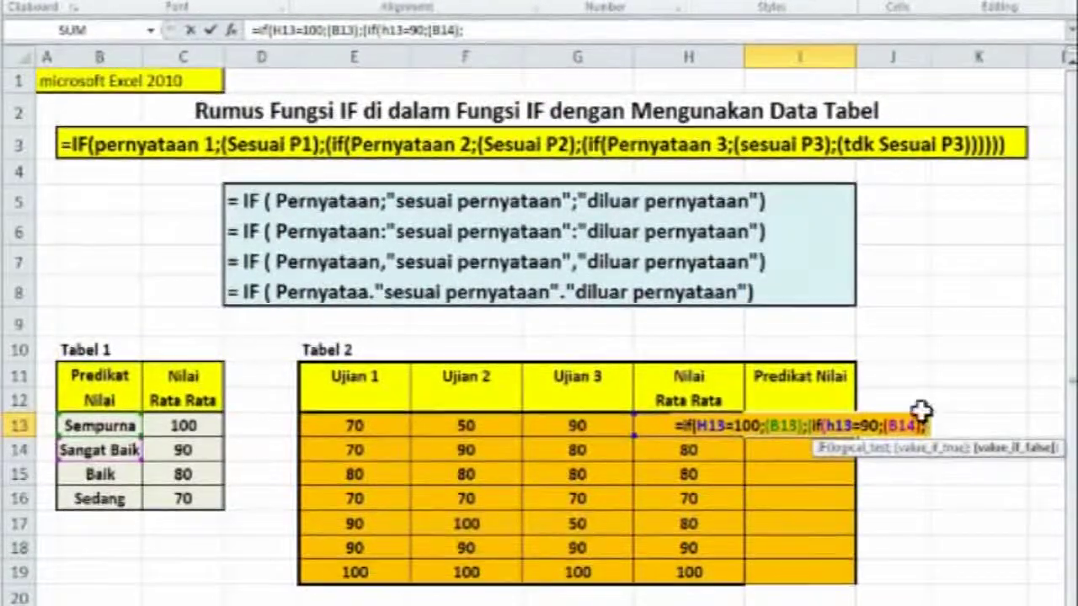
type("i")
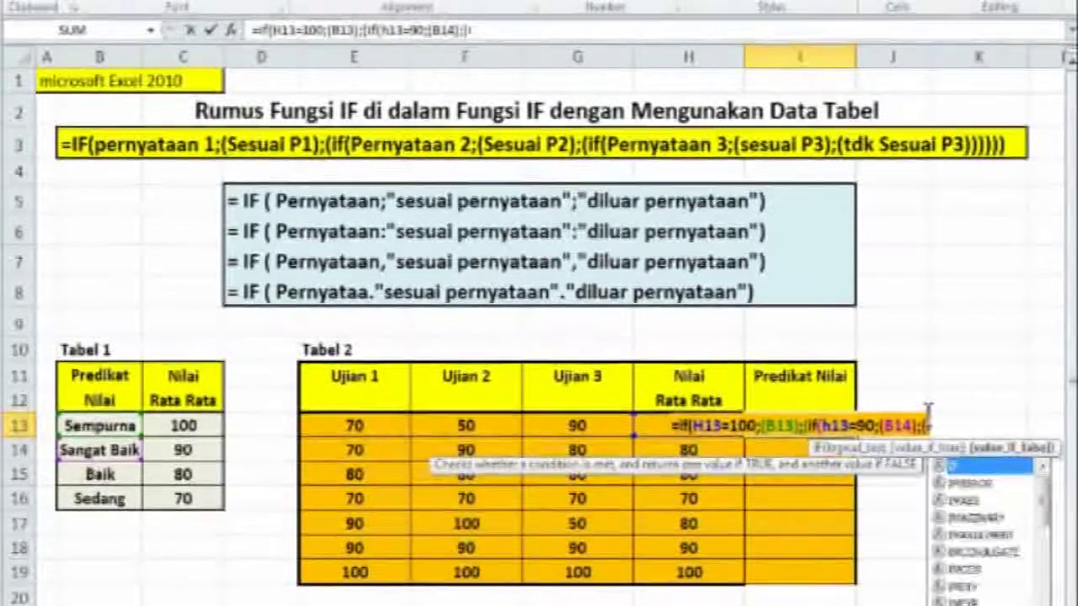
type("f(")
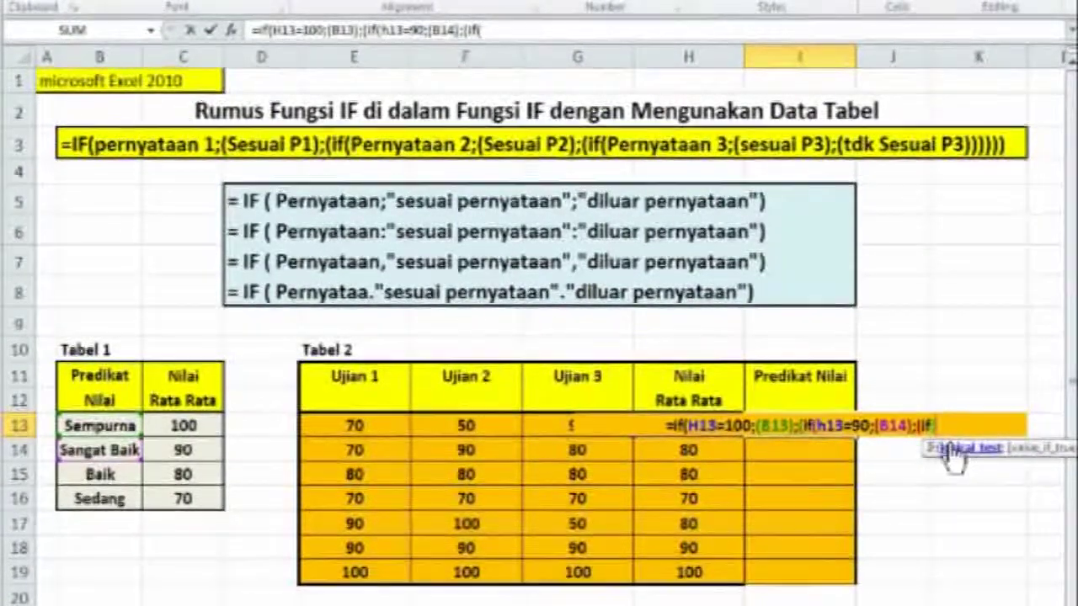
type("h13")
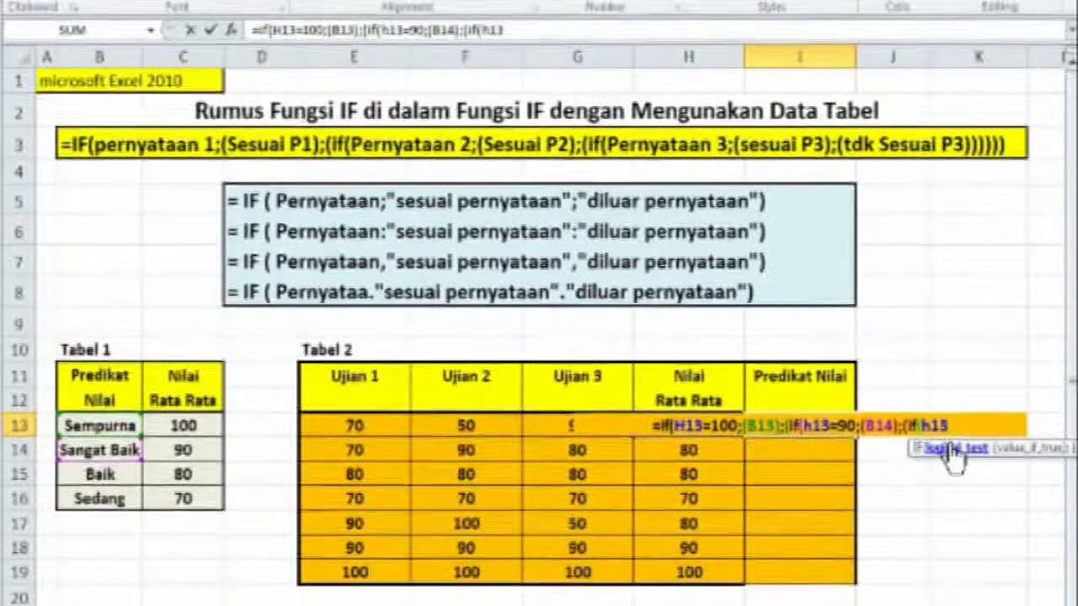
type("=80")
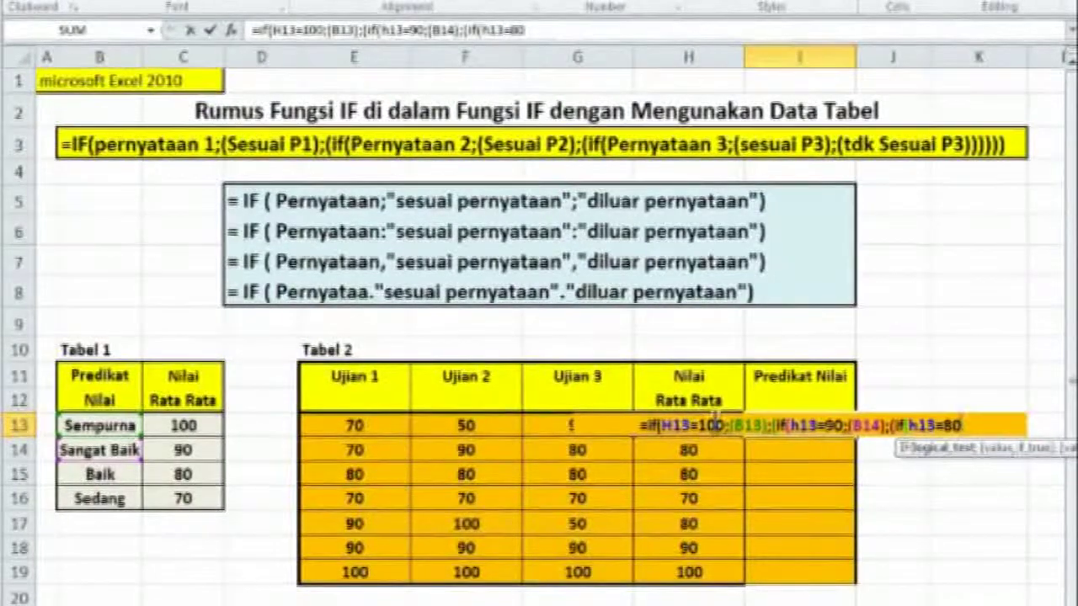
type(";")
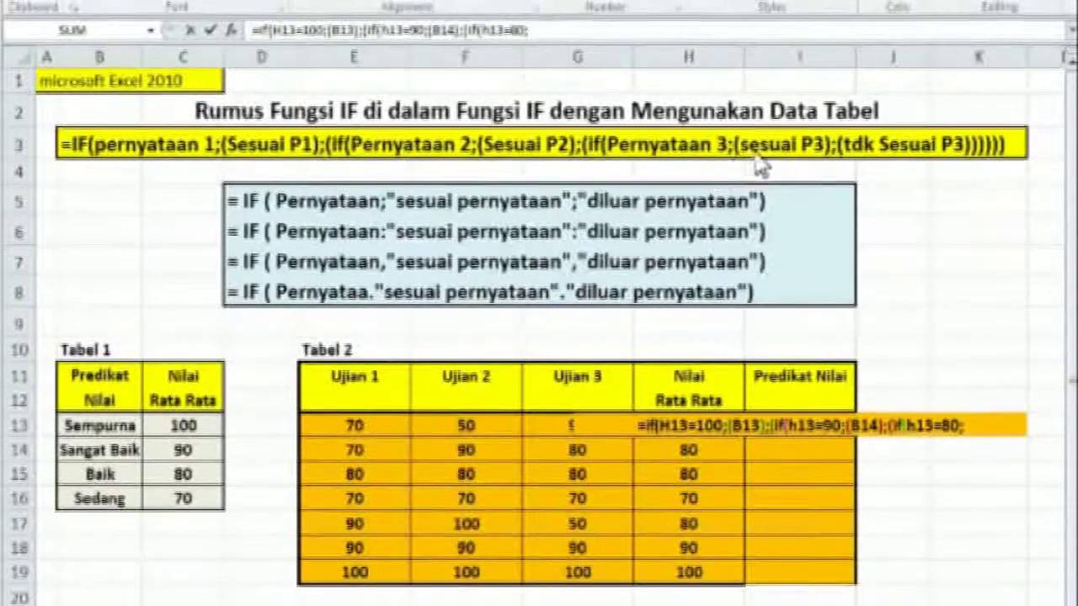
left_click(962, 426)
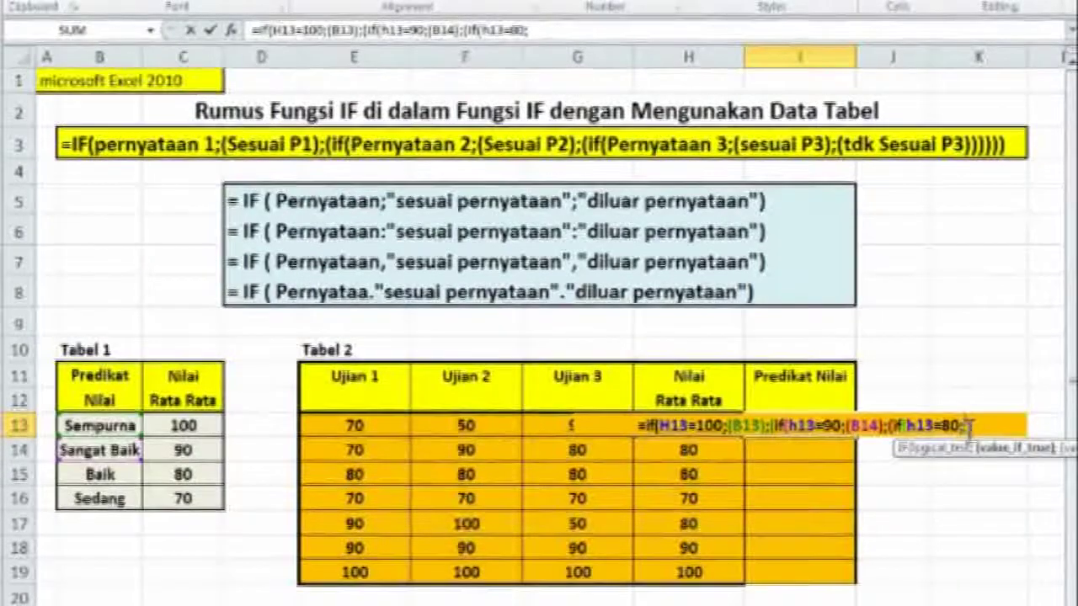
type("(")
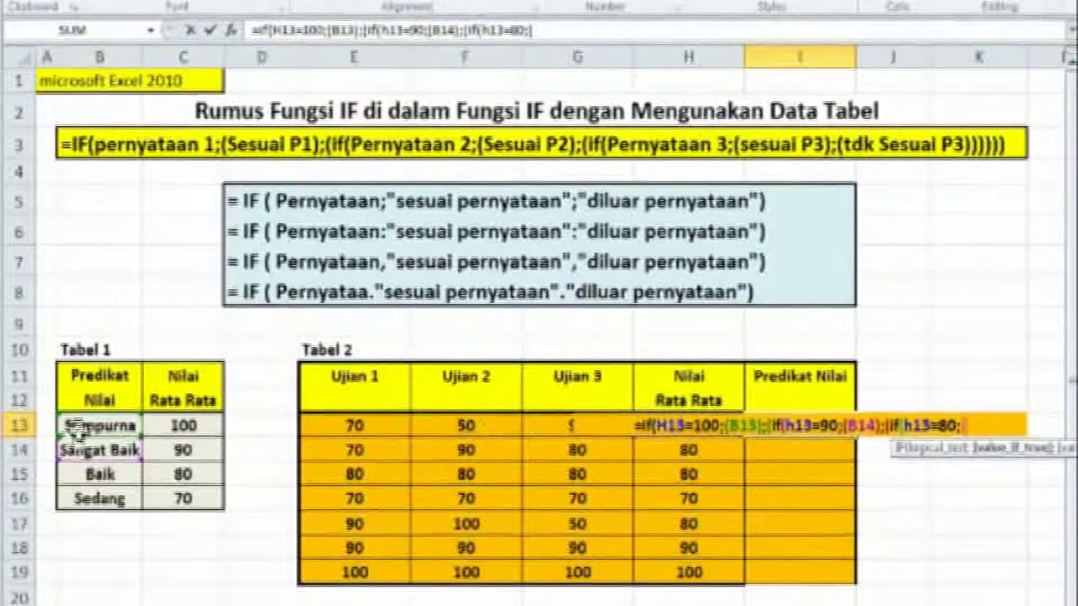
left_click(99, 477)
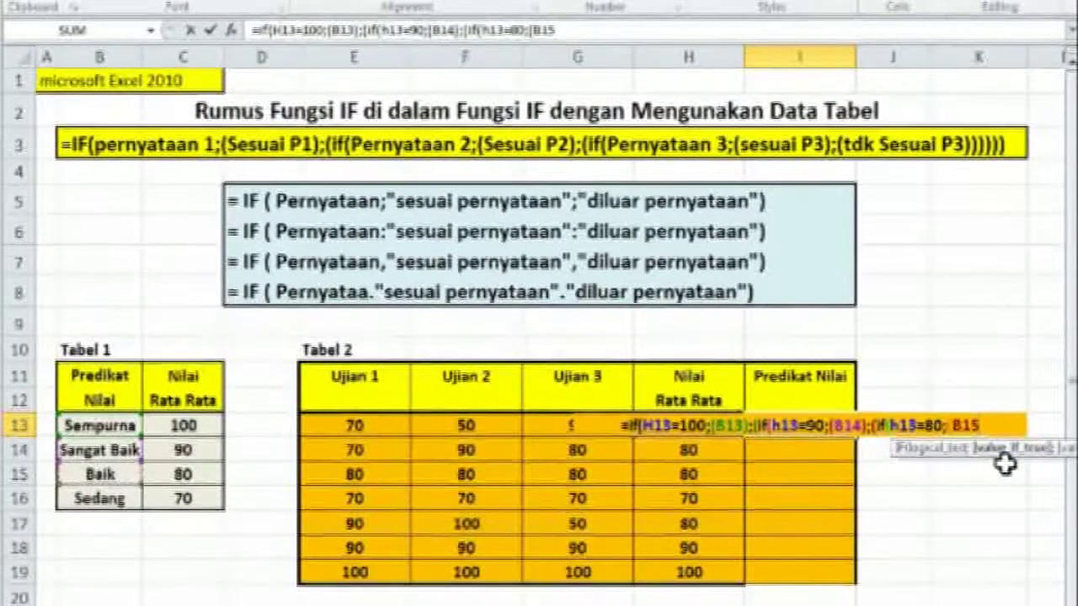
type(")")
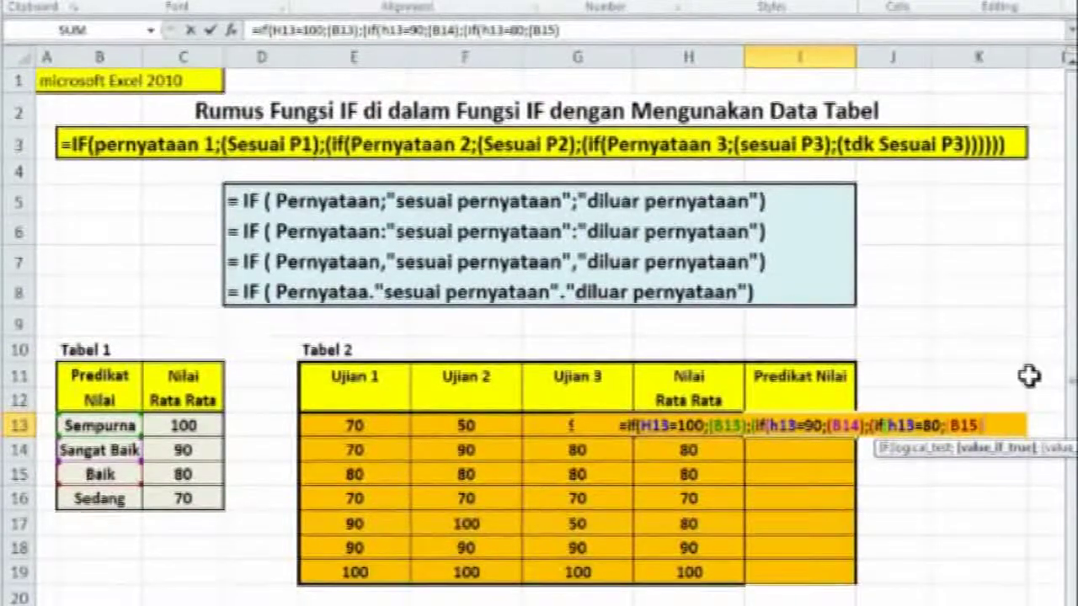
type(";")
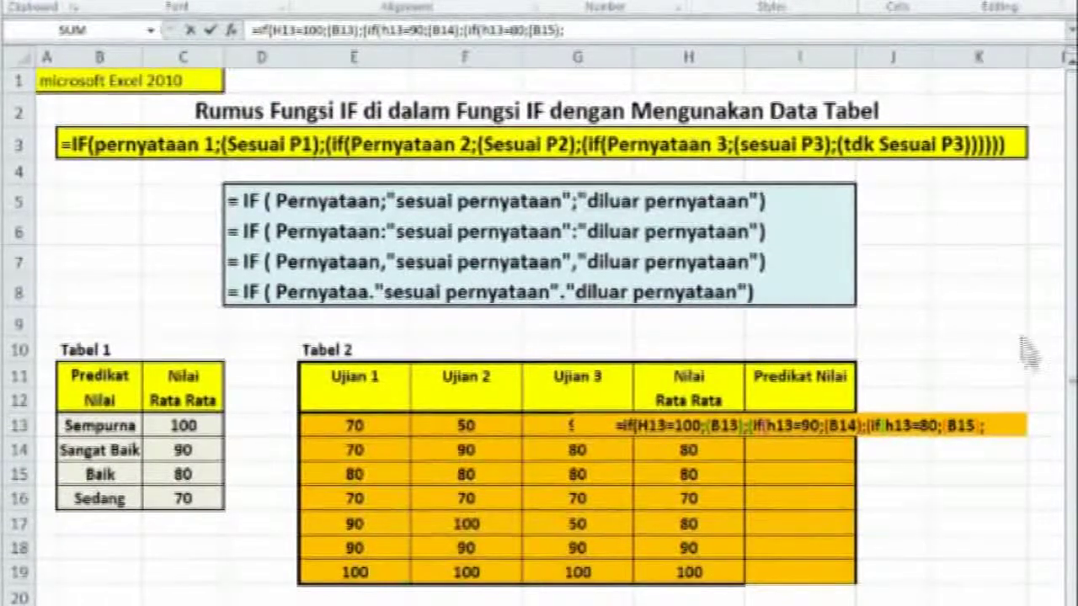
- Add (B16) as the final false result, close all the nested parentheses, and enter the formula in I13
left_click(988, 426)
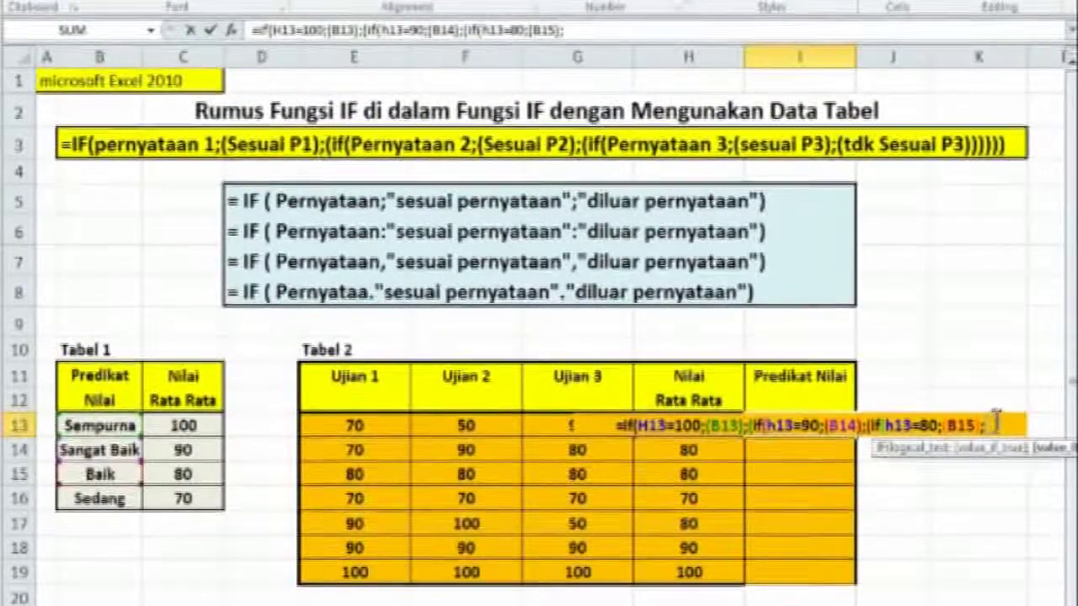
type("(")
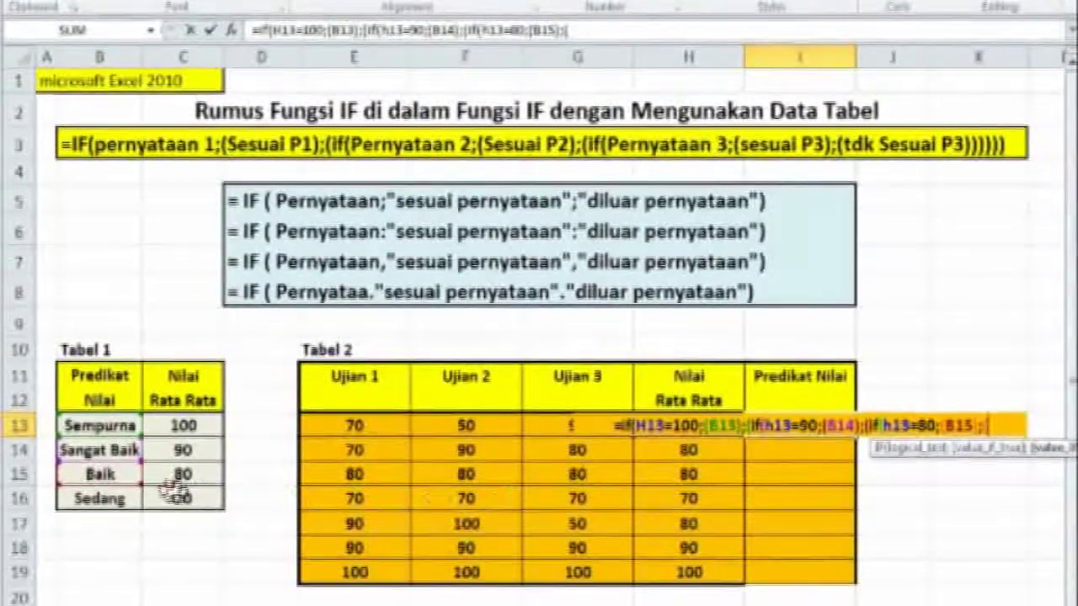
left_click(103, 499)
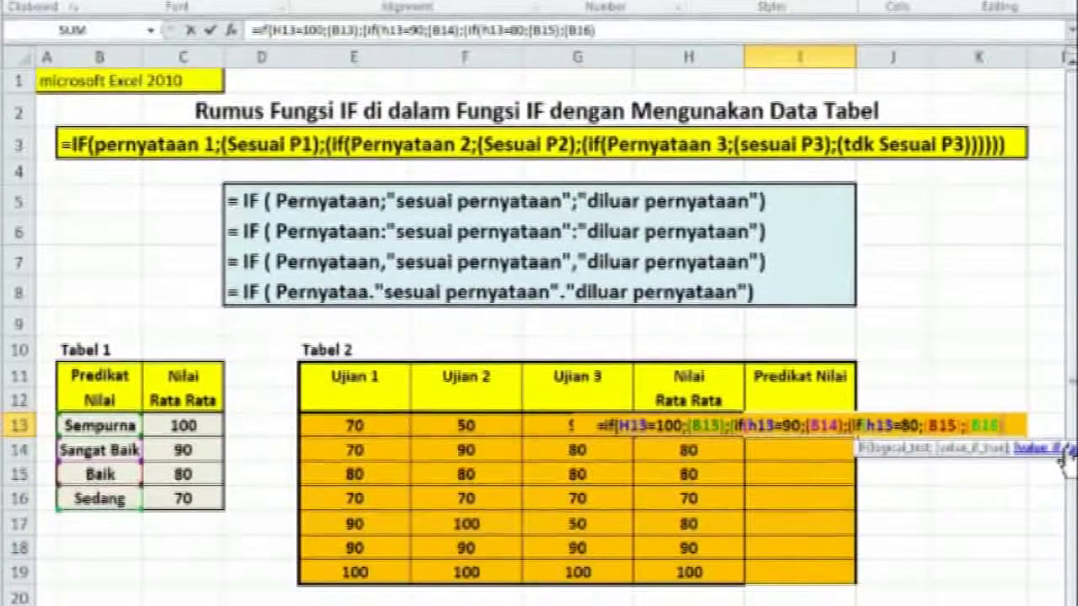
type(")")
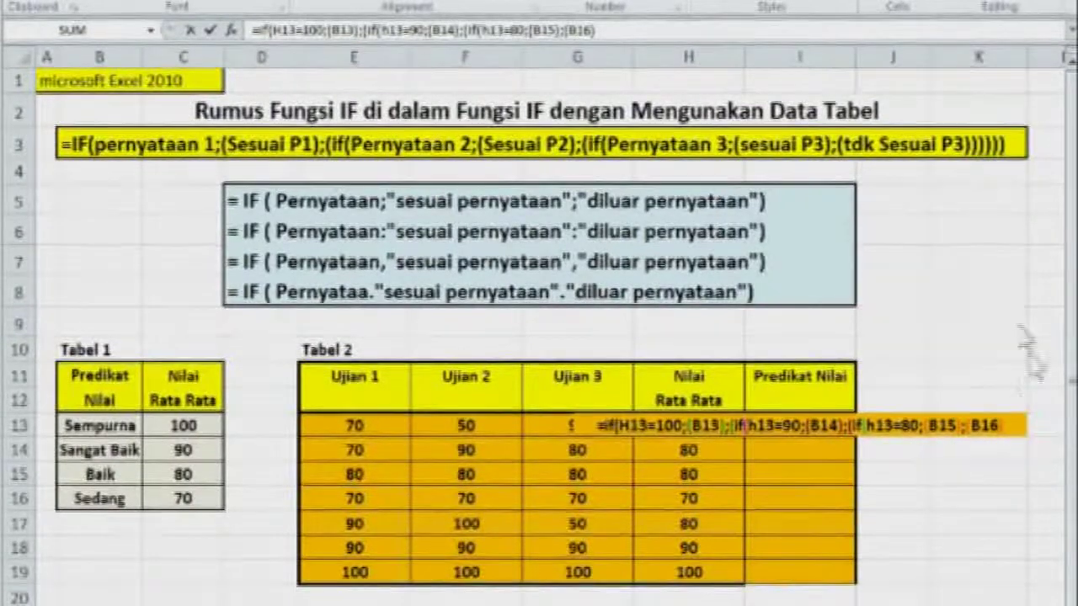
left_click(1013, 425)
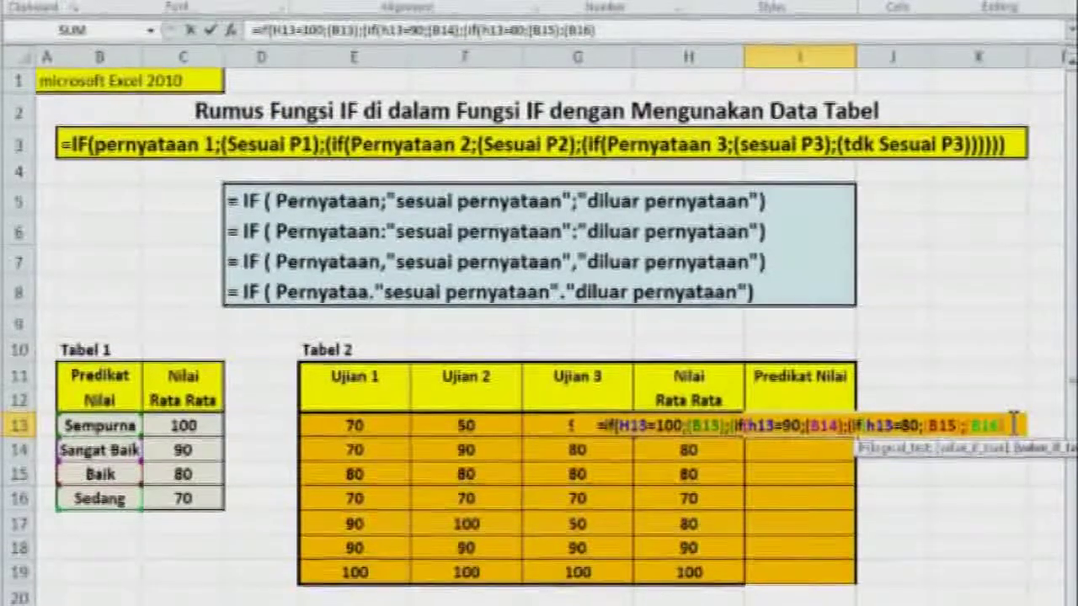
type("))")
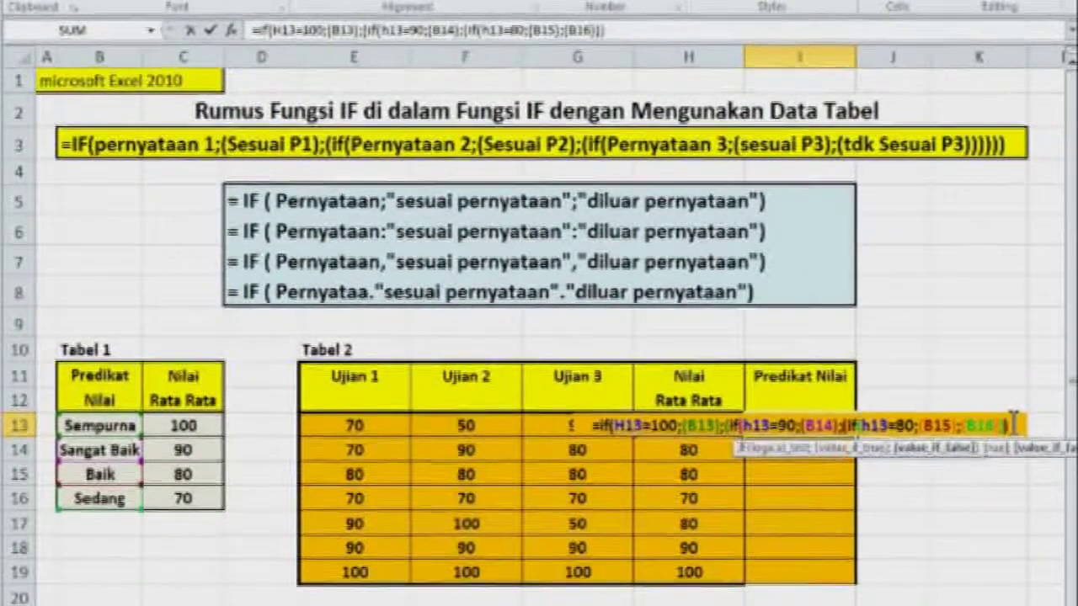
key("Return")
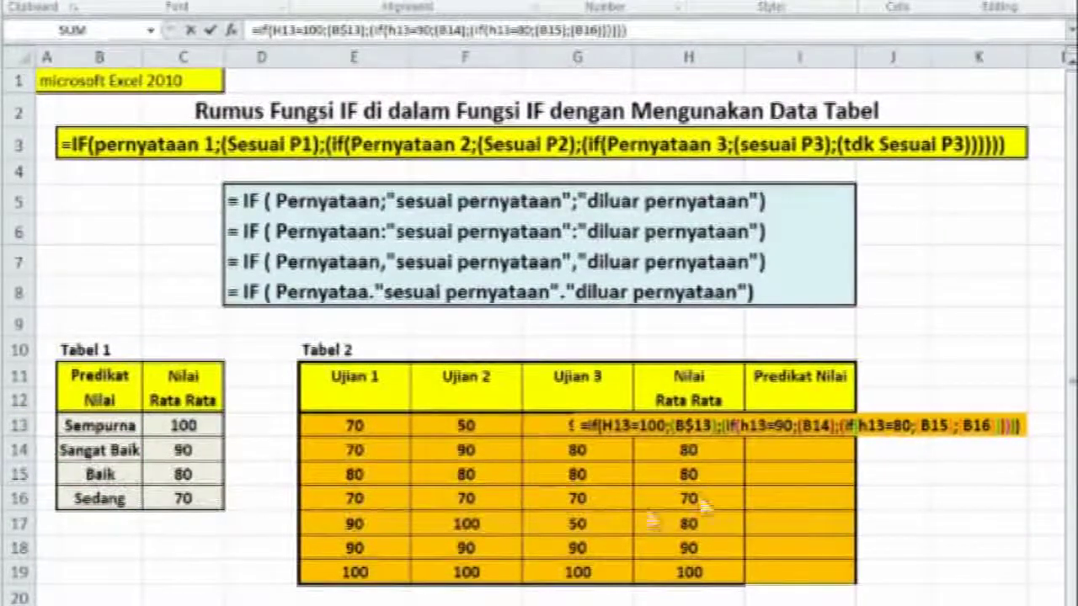
- Edit the I13 formula to lock the rows of the Tabel 1 references as B$13, B$14, B$15 and B$16
double_click(816, 428)
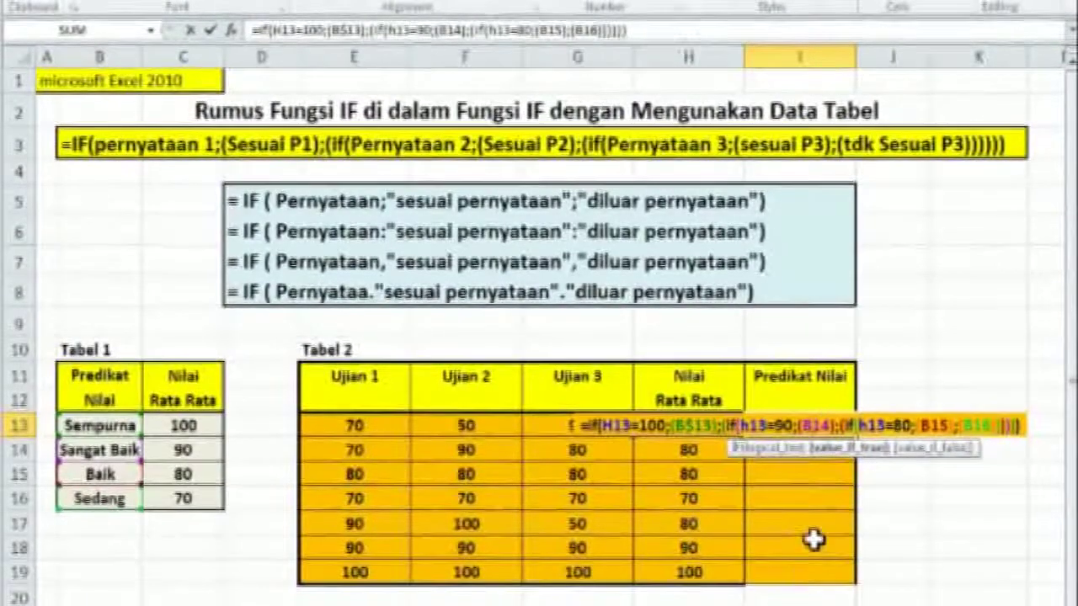
type("B$14")
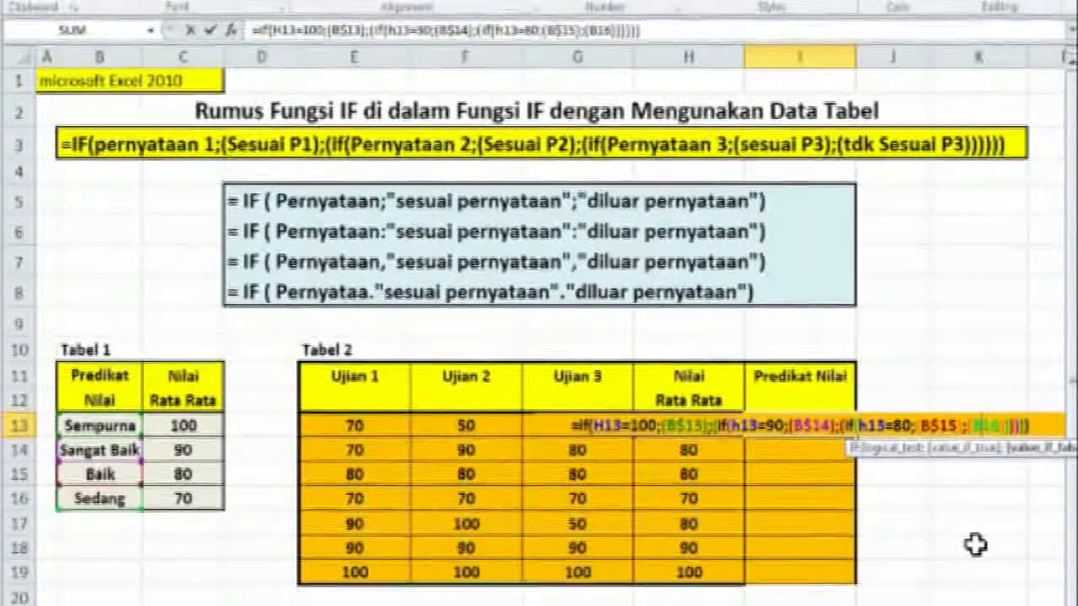
type("$")
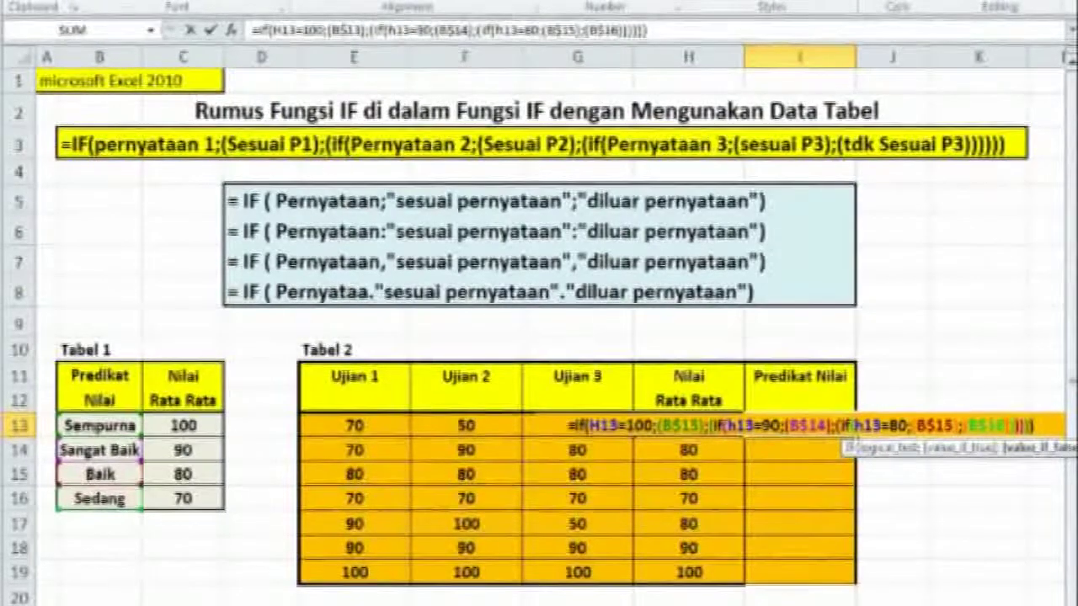
- Commit the edited nested IF formula in I13 and copy it to I14:I19 in the Predikat Nilai column of Tabel 2
key("Return")
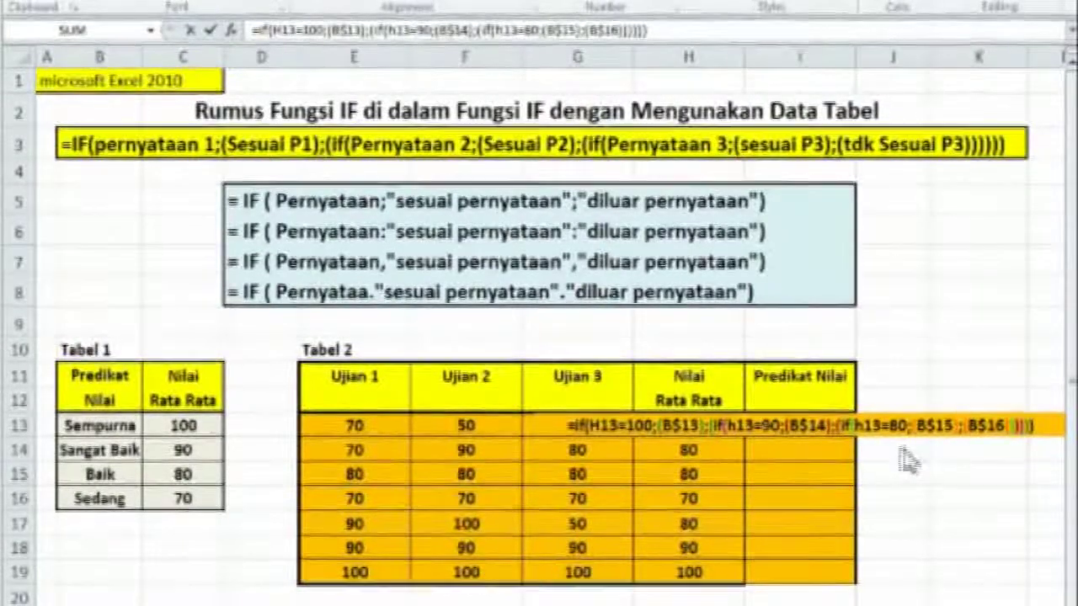
key("Return")
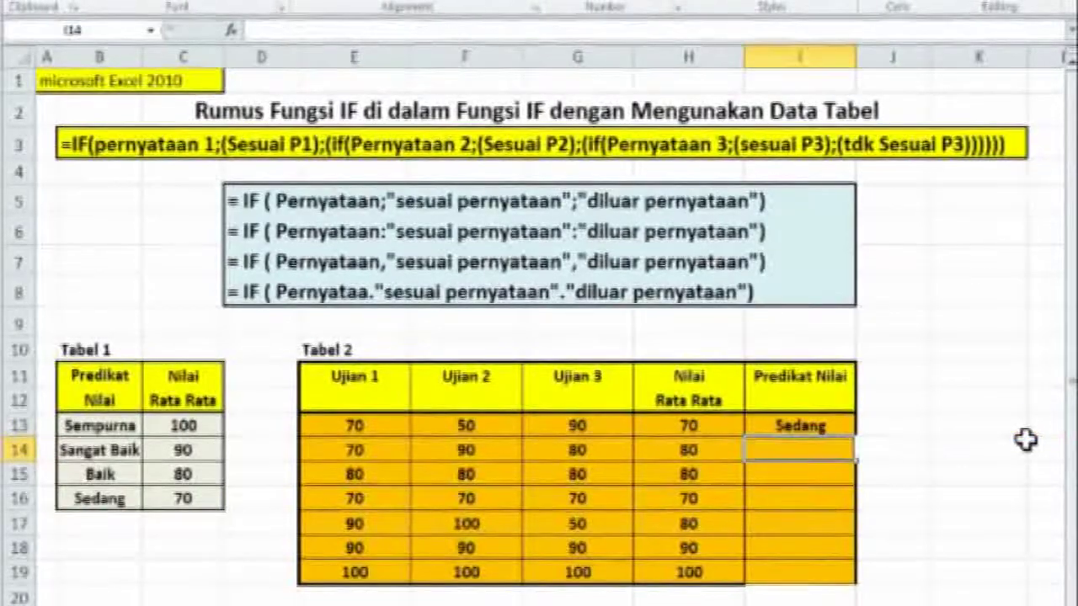
left_click(805, 427)
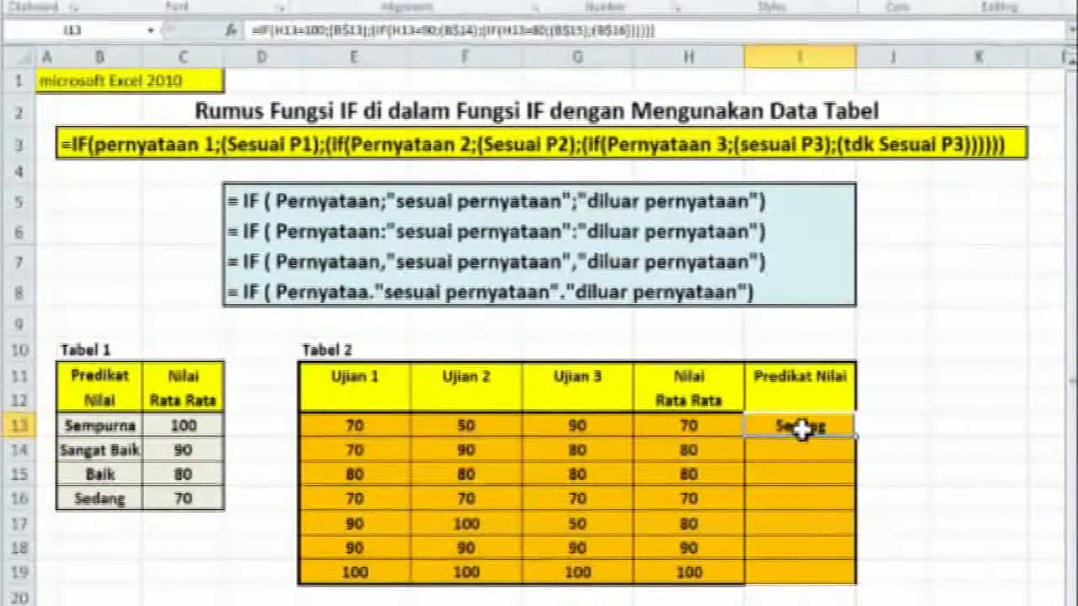
right_click(799, 429)
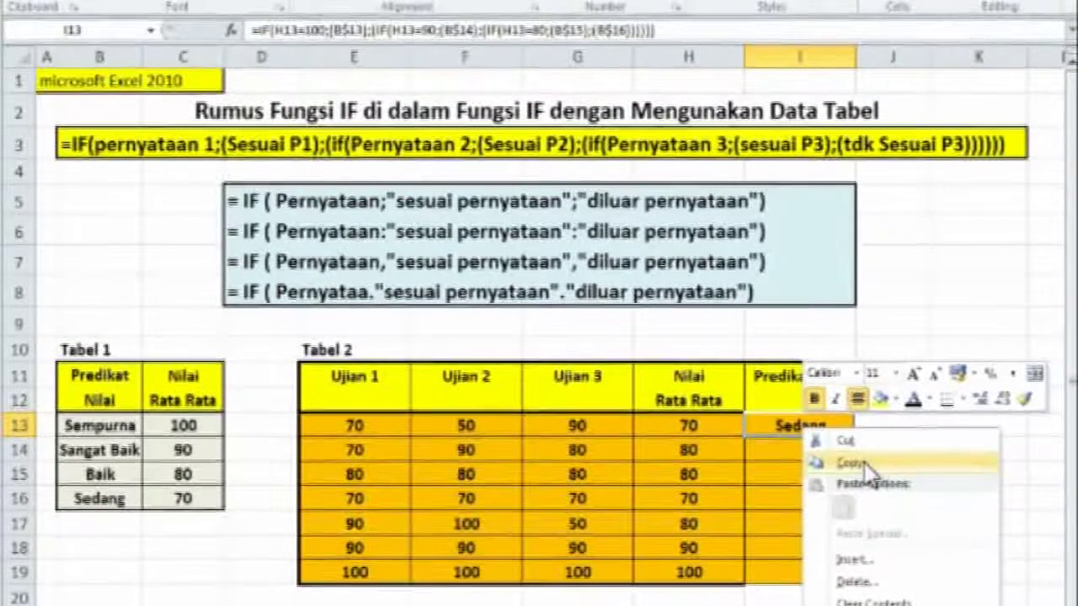
left_click(852, 463)
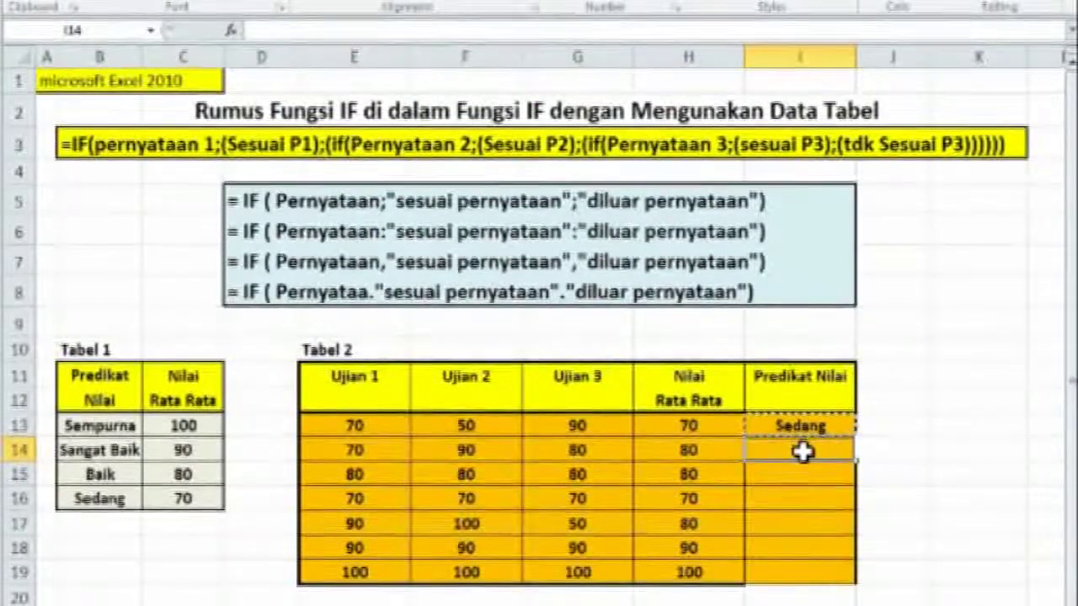
left_click_drag(801, 452, 796, 566)
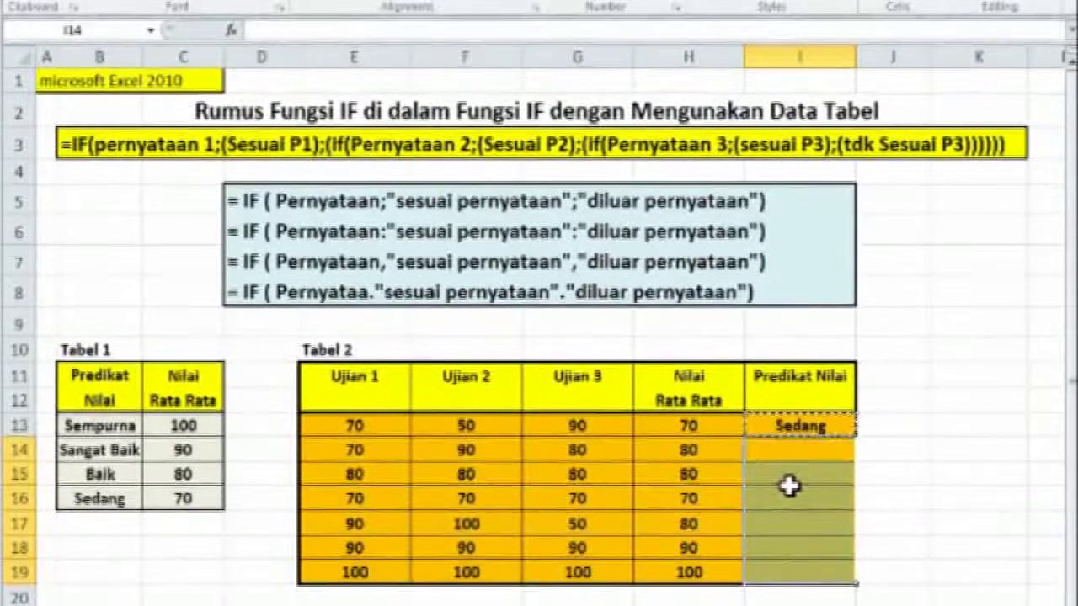
right_click(792, 490)
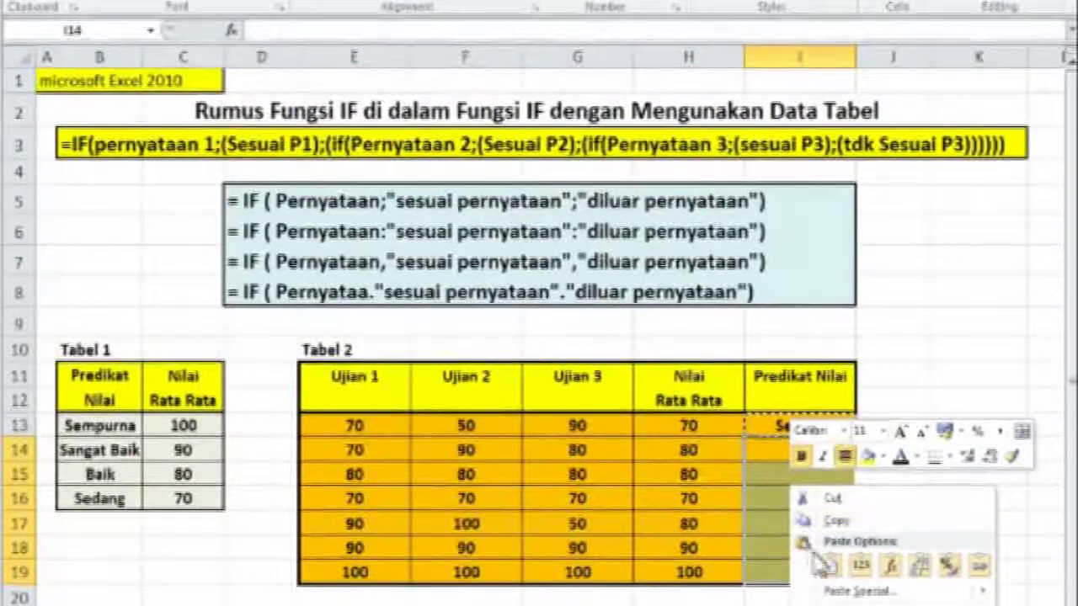
left_click(831, 569)
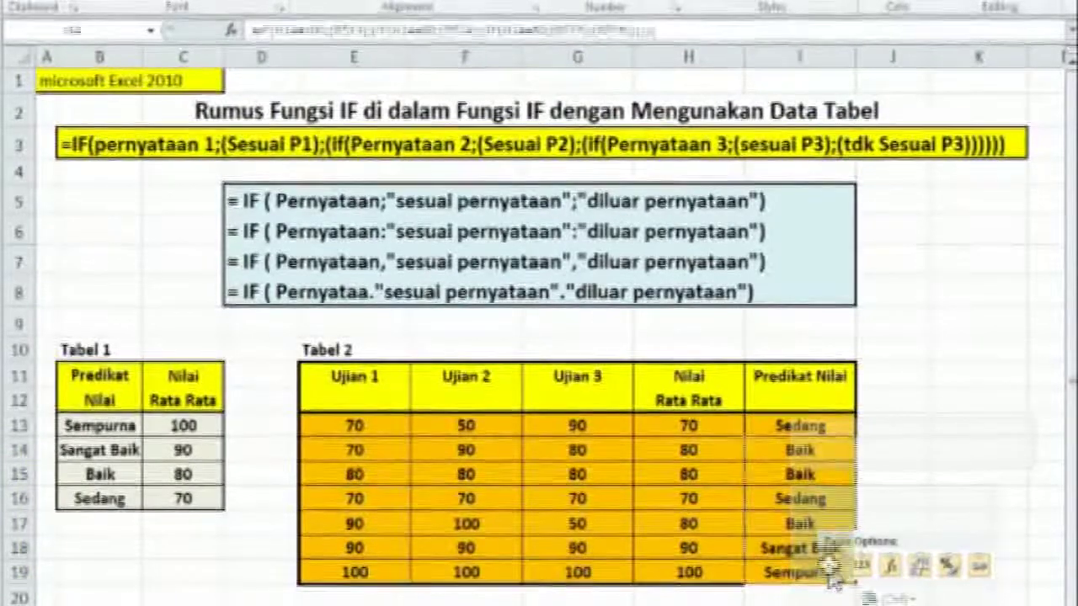
left_click(912, 476)
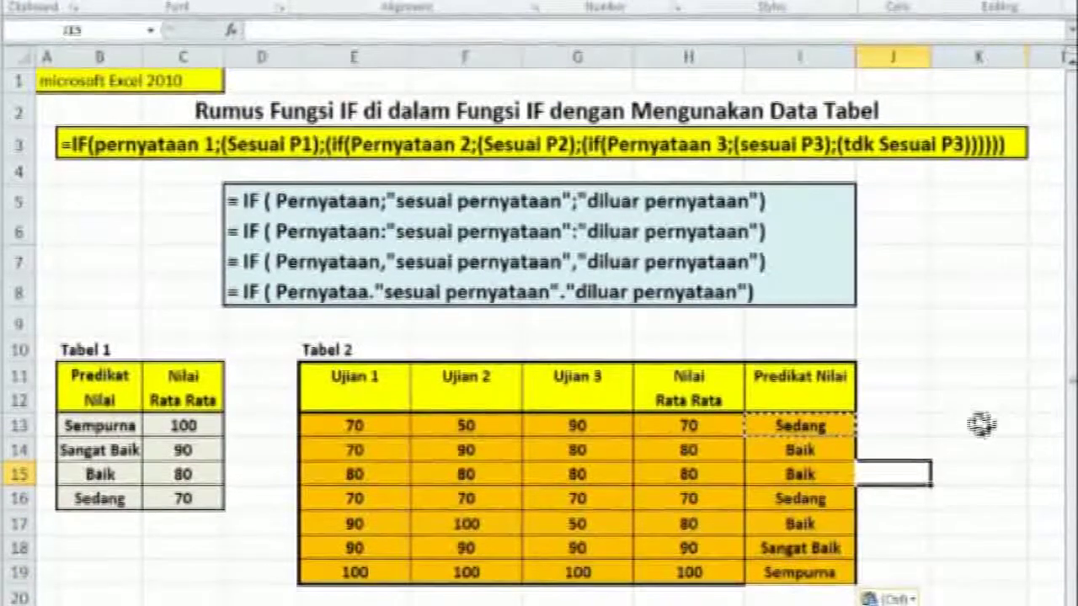
left_click(979, 425)
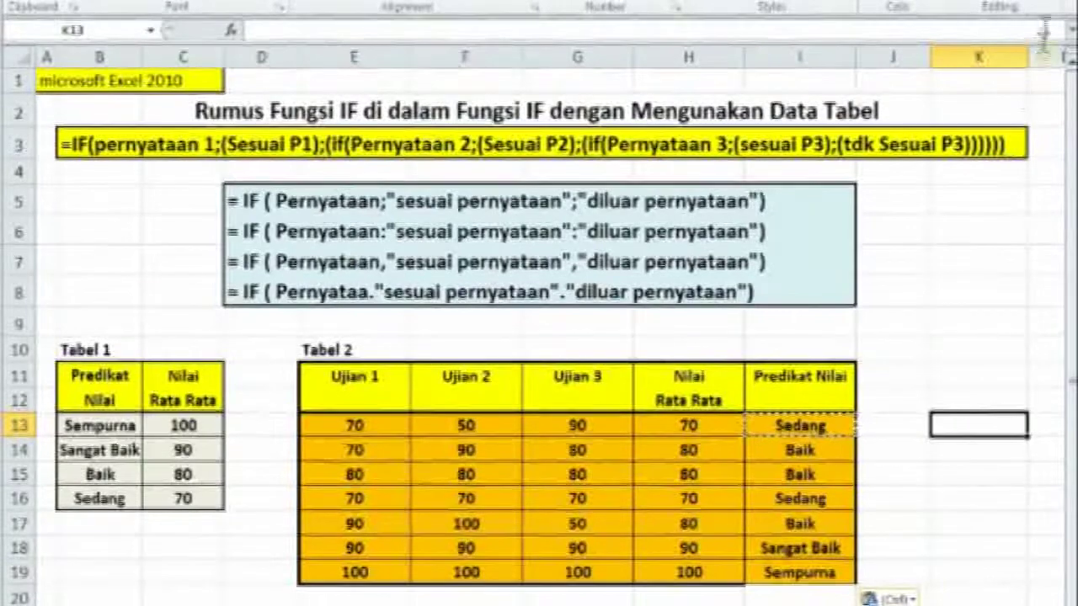